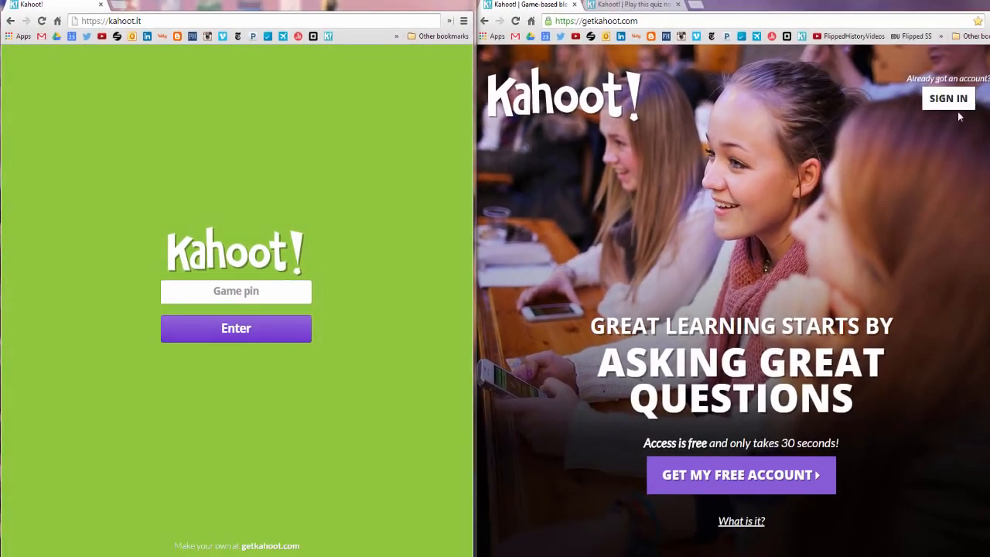
Sign in to Kahoot! with the account e-mail and password.
left_click(958, 105)
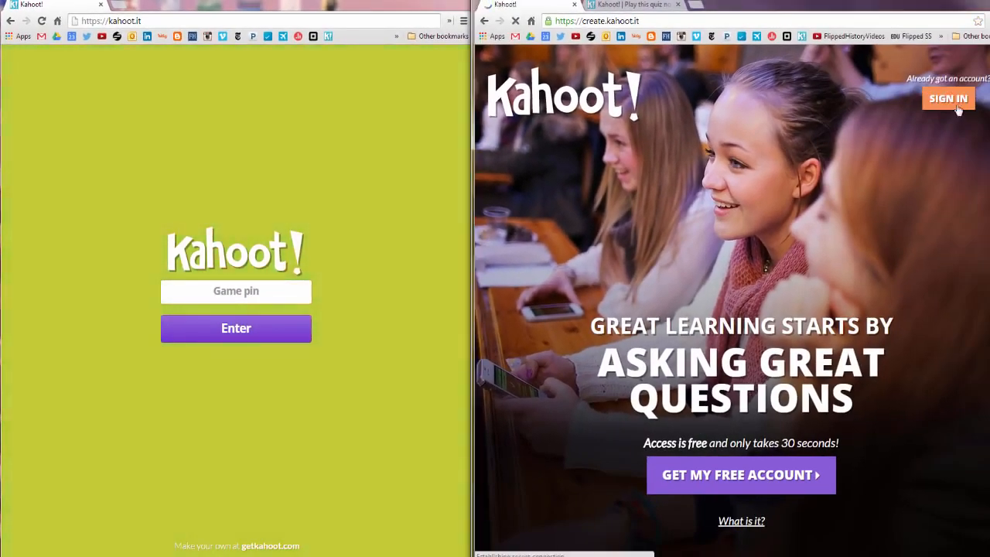
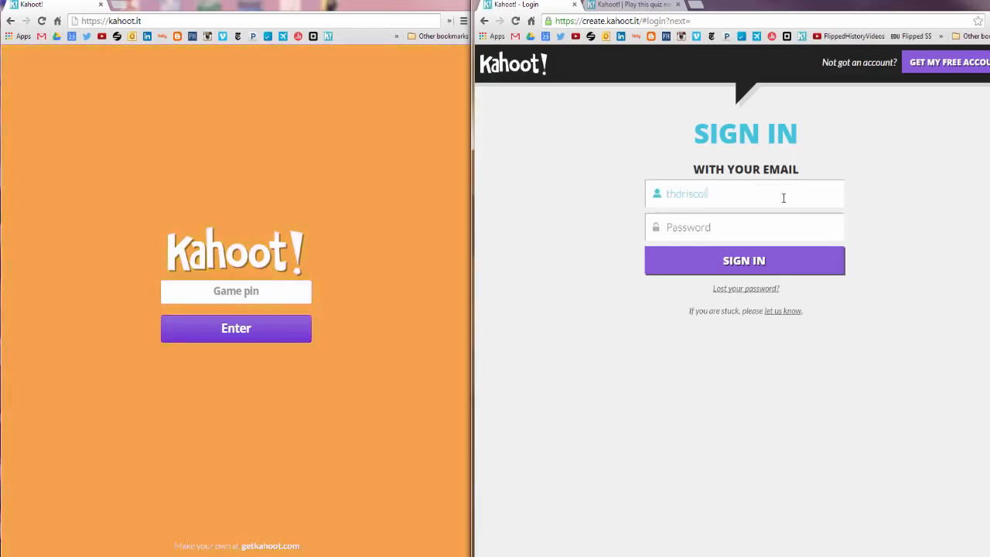
key("Tab")
type("********")
key("Return")
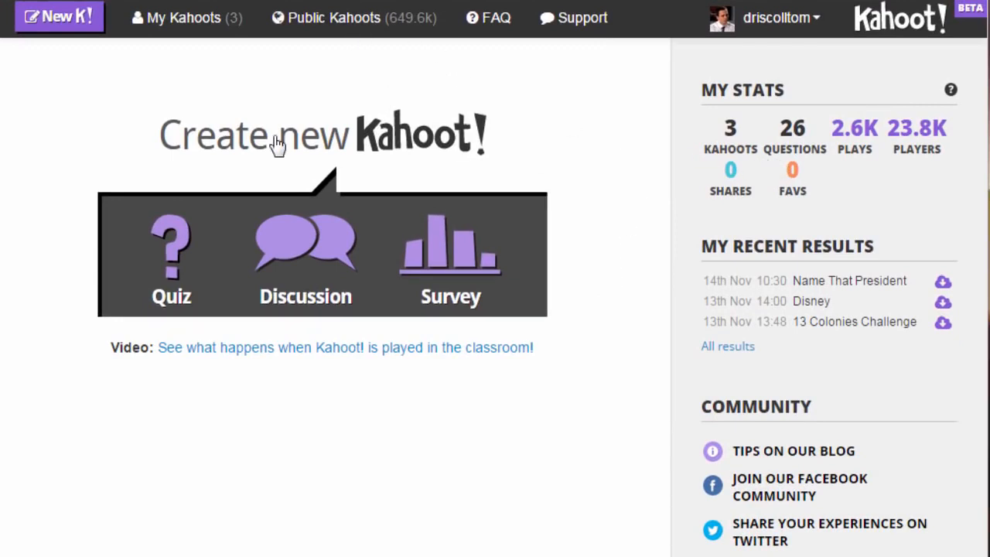
Start a new quiz named 'Name That President!'.
left_click(169, 258)
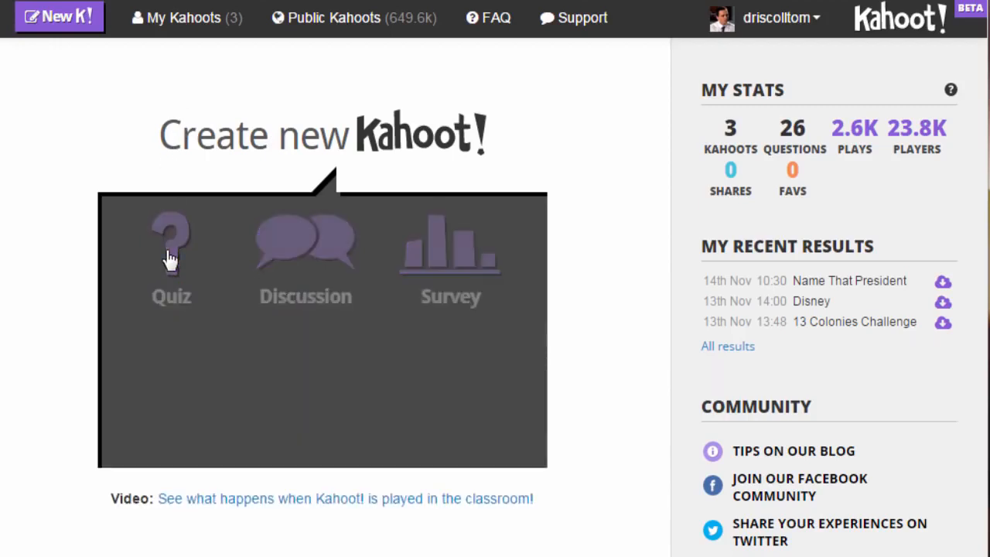
left_click(263, 352)
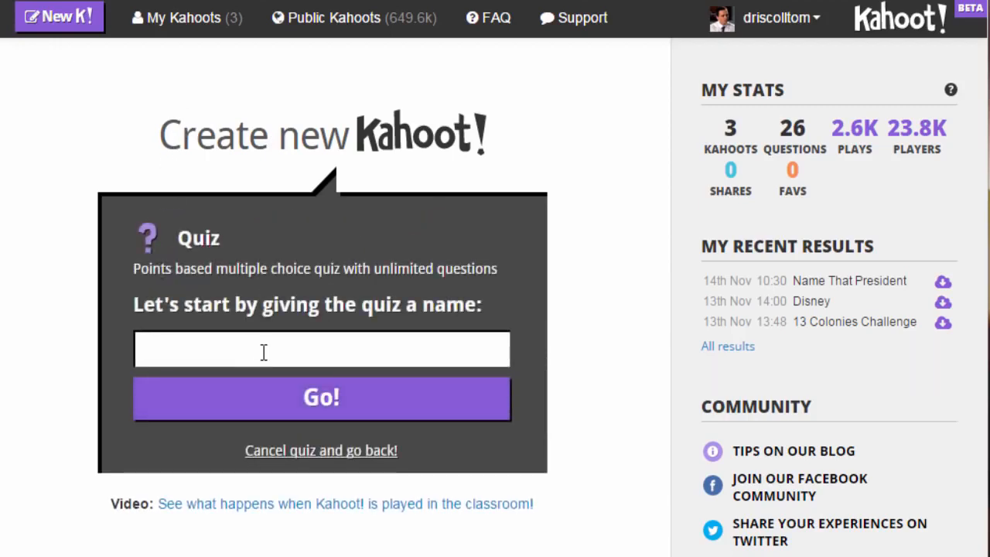
type("Name That President!")
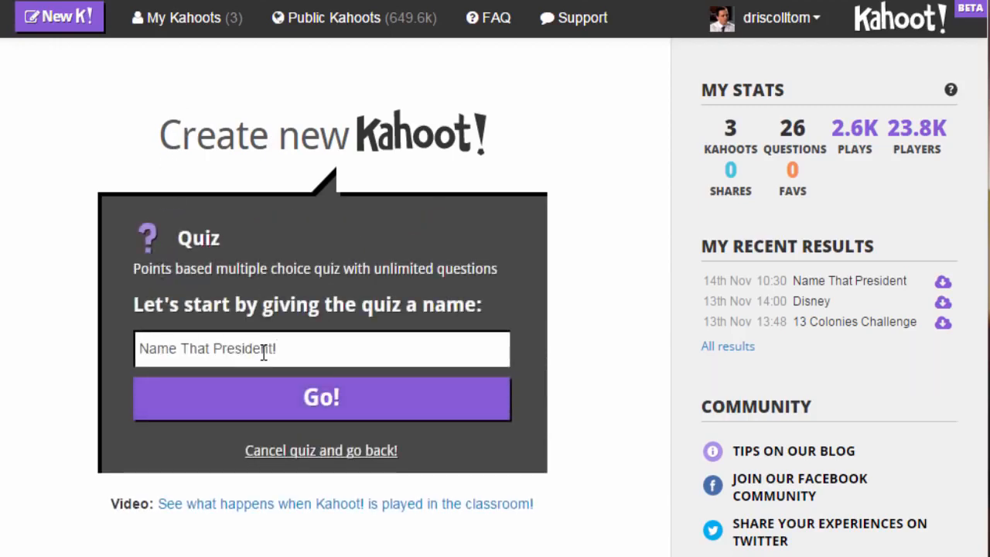
left_click(361, 409)
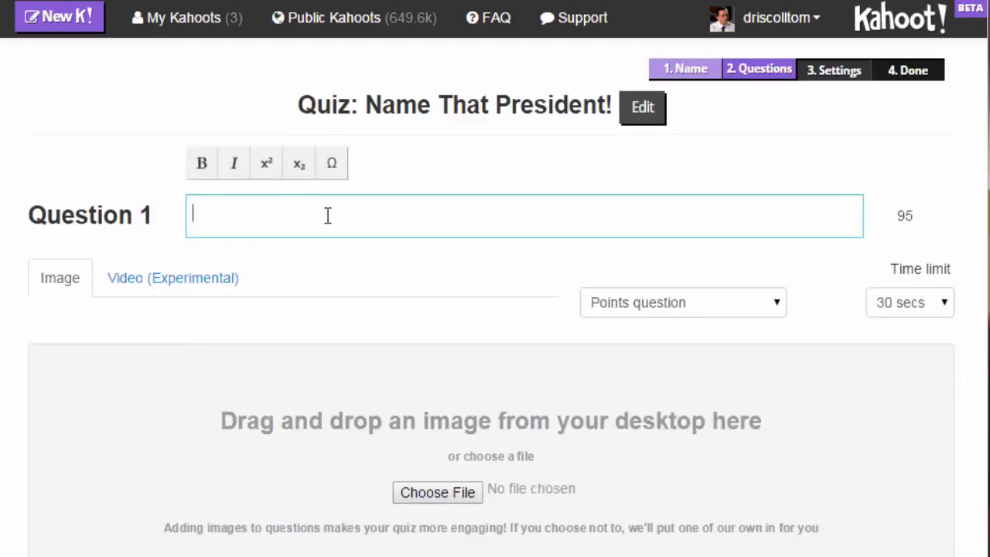
Enter 'Name That President!' as Question 1's text and upload the Bill Clinton.jpg photo.
type("Name That President!")
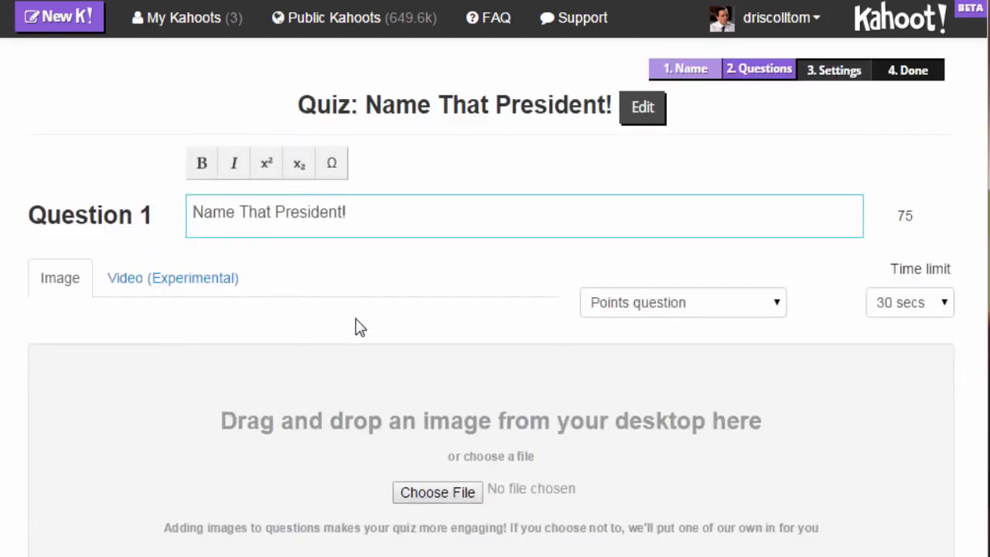
left_click(453, 492)
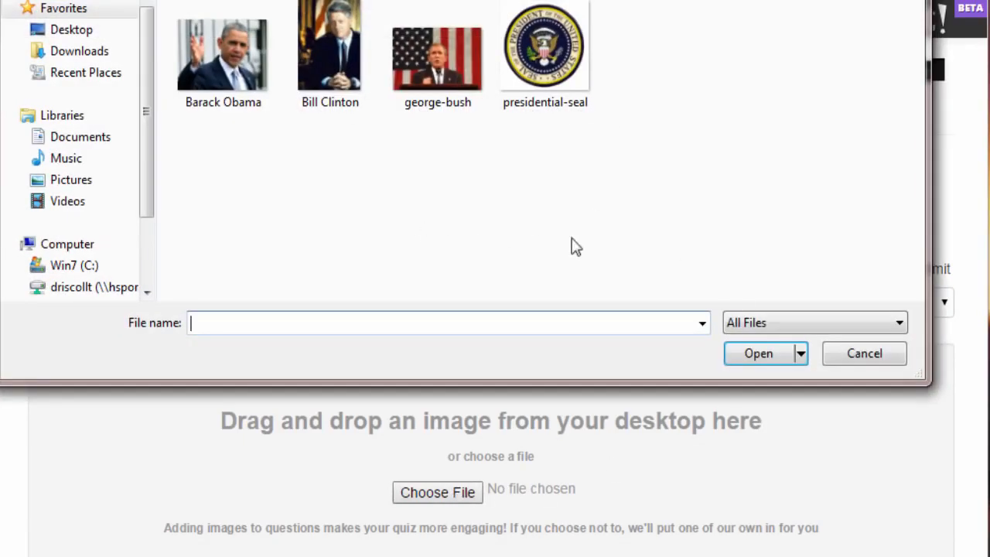
left_click(343, 74)
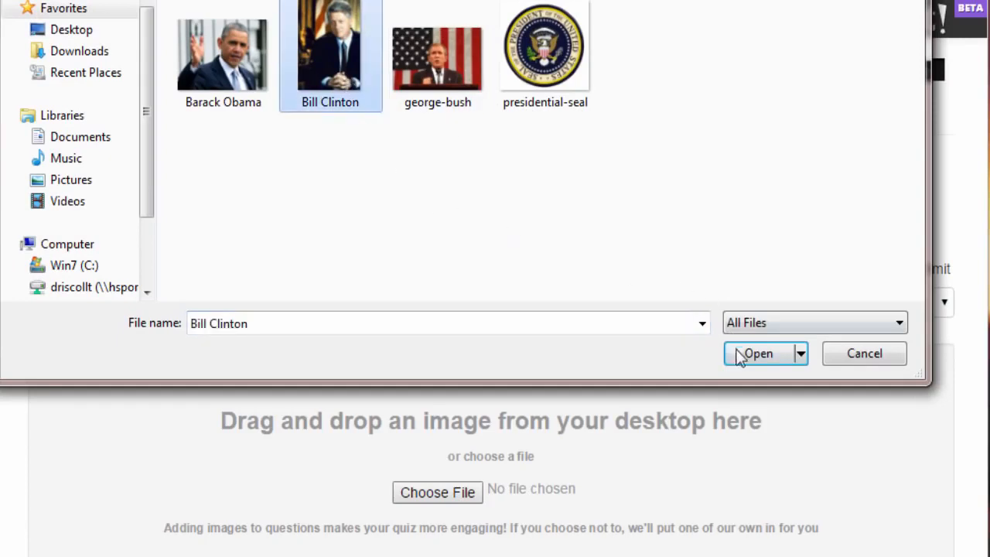
left_click(762, 356)
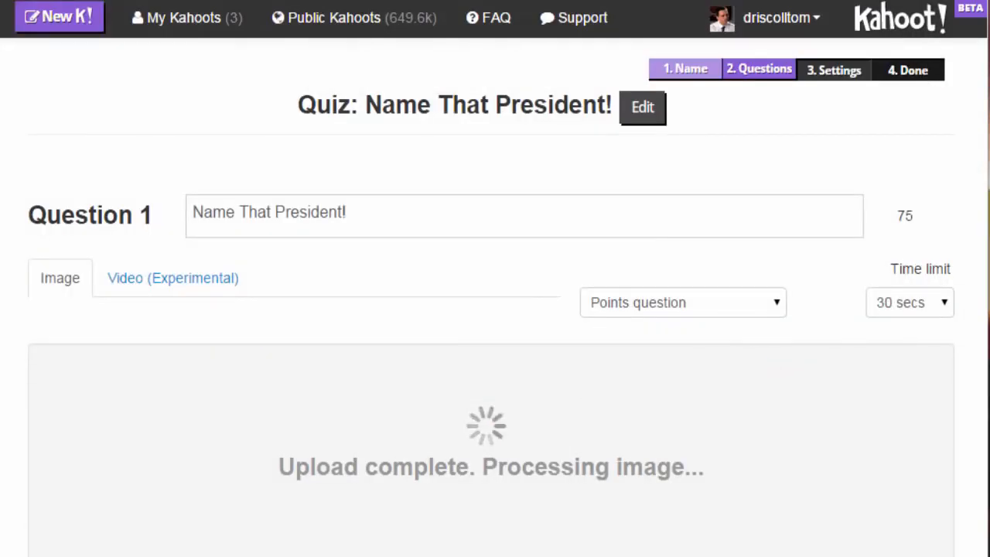
scroll(774, 491, "down", 2)
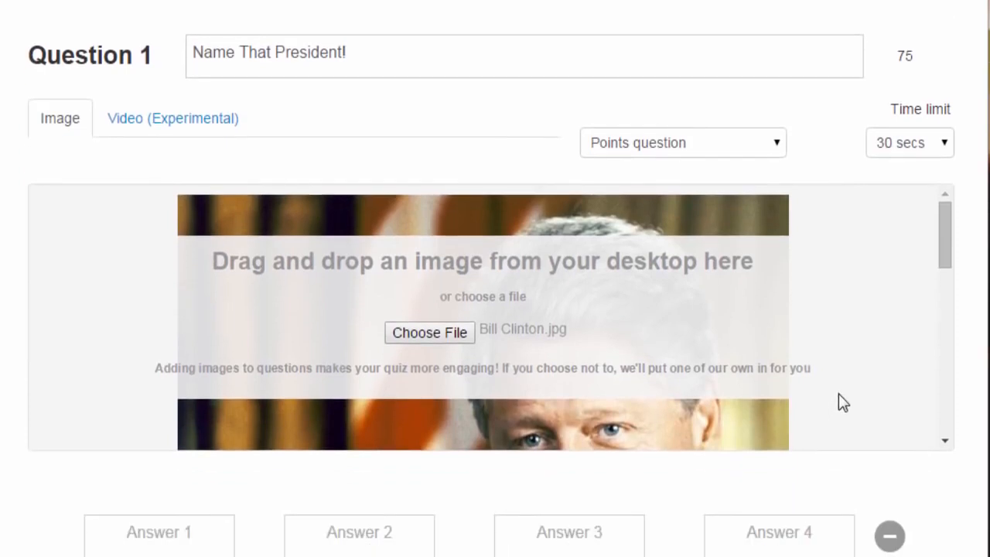
scroll(839, 394, "down", 3)
scroll(836, 391, "up", 3)
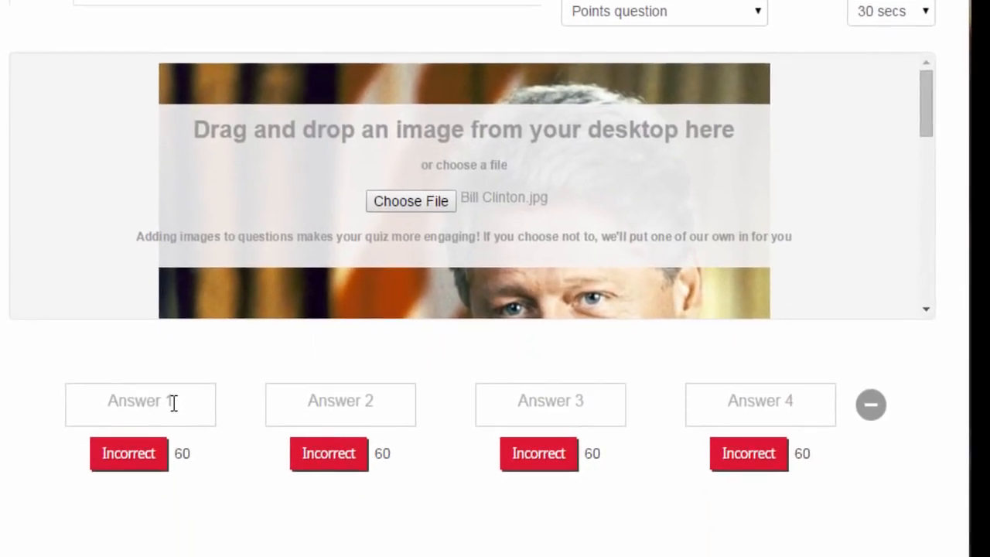
Enter the answers Bill Clinton, Barack Obama, Ronald Reagan and George W. Bush.
left_click(174, 403)
type("Bill Clinton")
key("Tab")
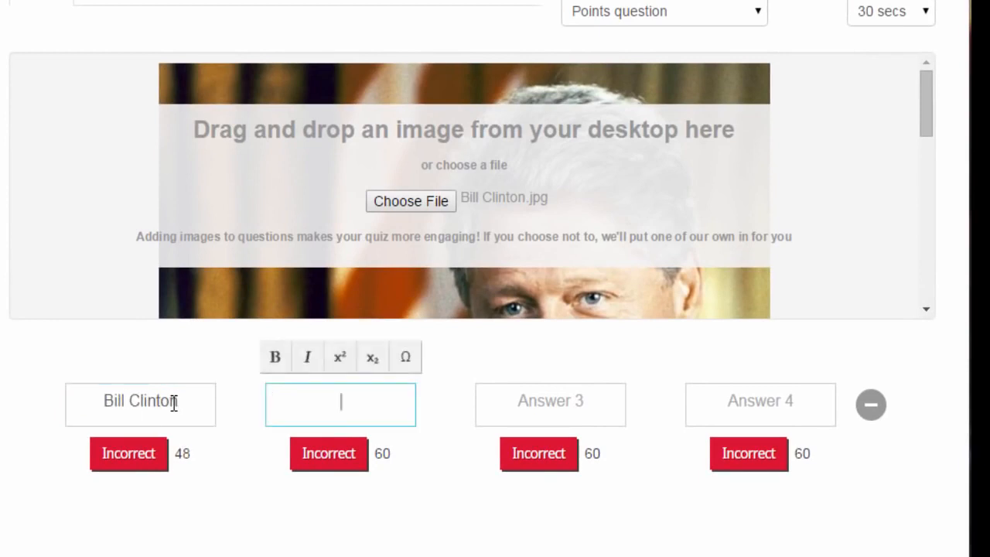
type("Barack Obama")
key("Tab")
type("Ronald Reagan")
key("Tab")
type("George W. Bush")
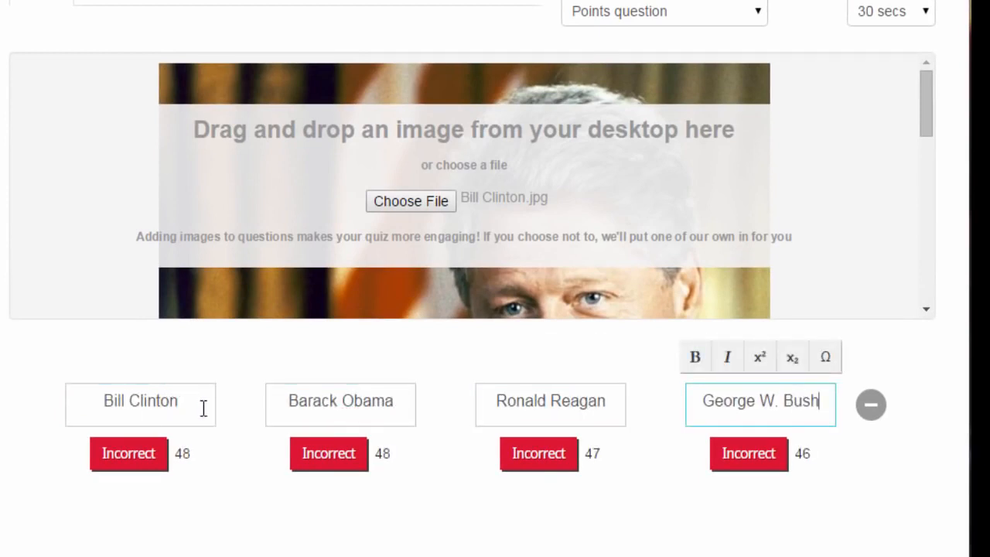
Mark Bill Clinton as the correct answer and change the question's time limit.
left_click(126, 459)
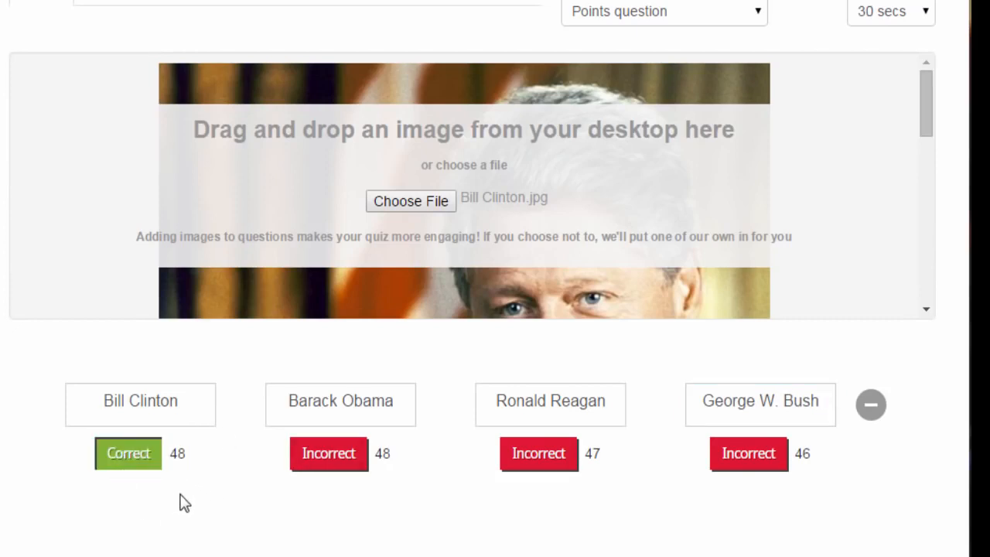
scroll(184, 503, "down", 1)
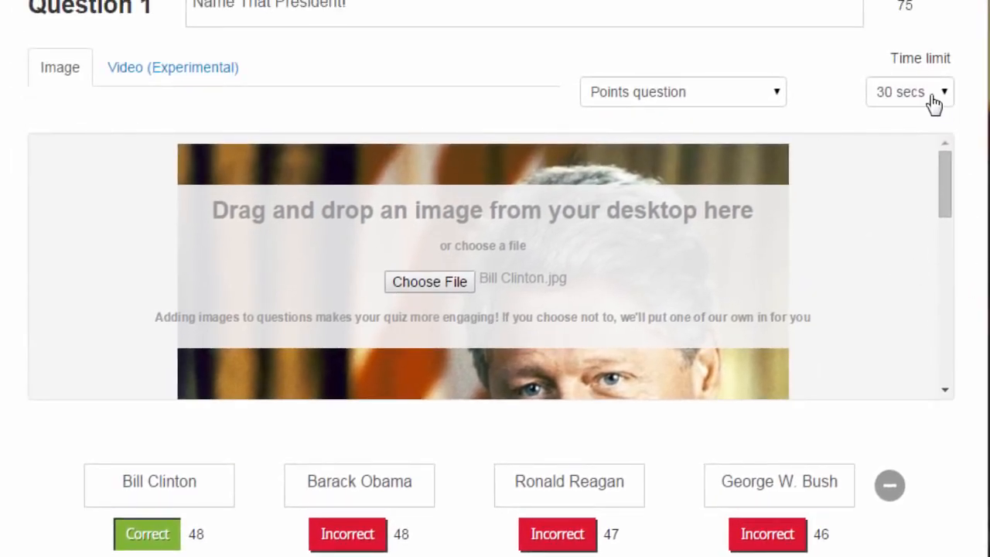
left_click(936, 103)
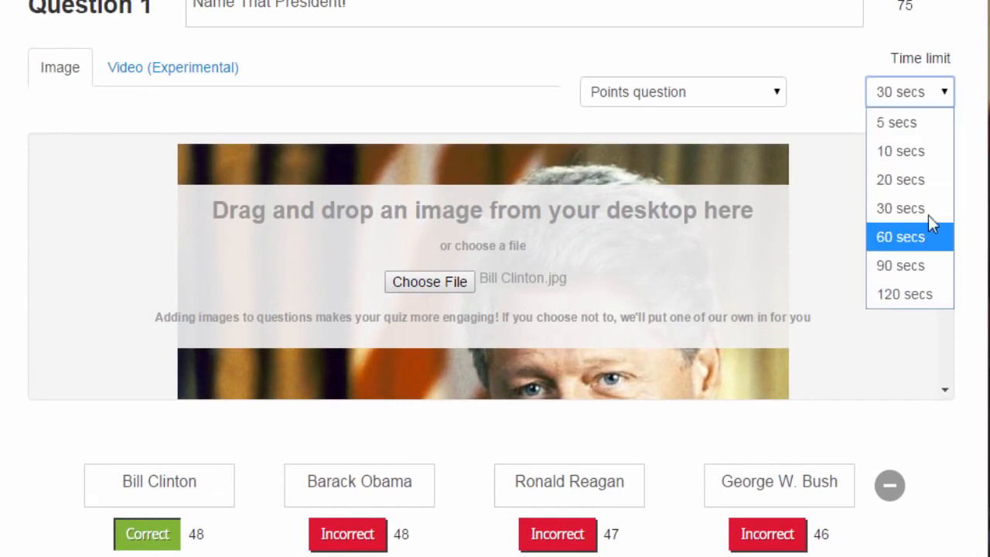
left_click(923, 153)
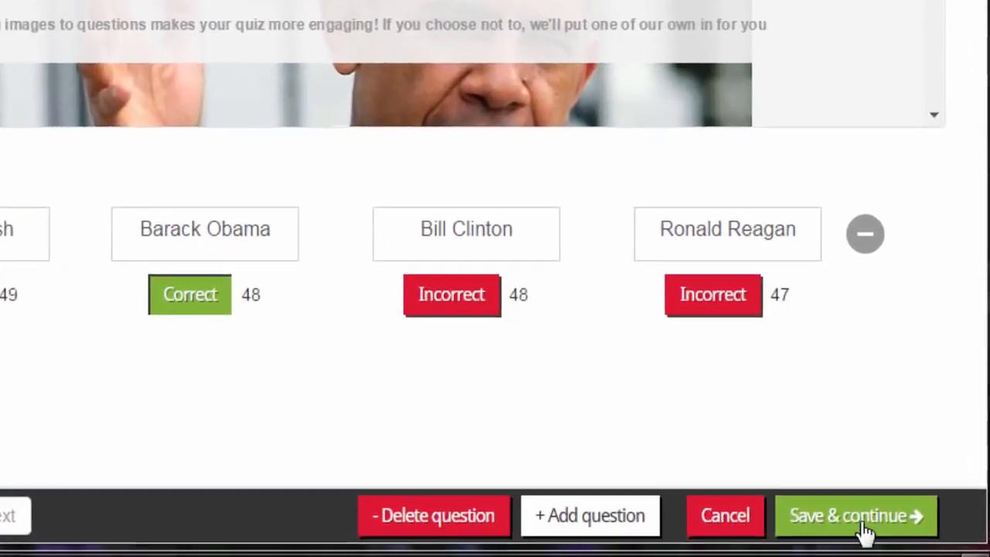
Save the questions, then set privacy Public, audience School and description 'Name That President!'.
left_click(863, 520)
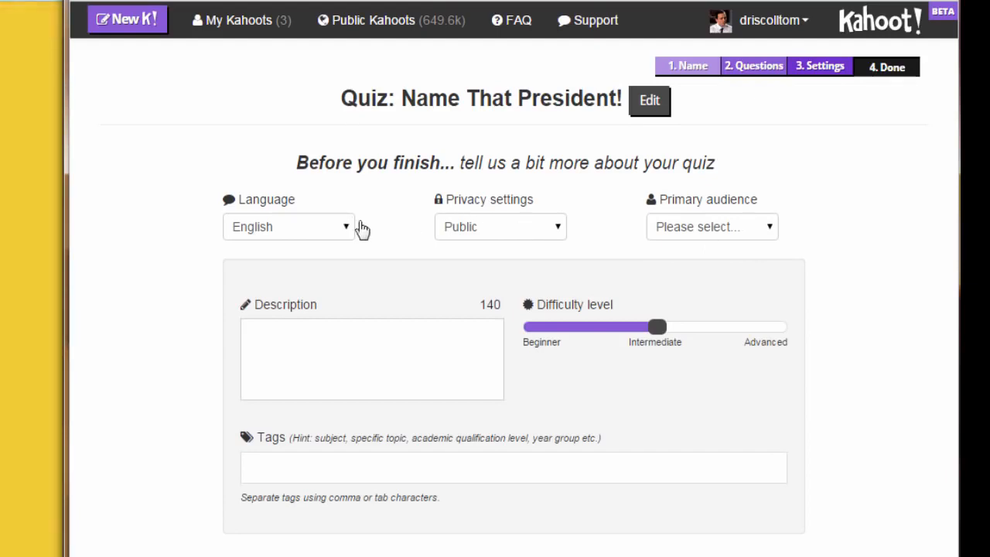
left_click(531, 236)
left_click(524, 280)
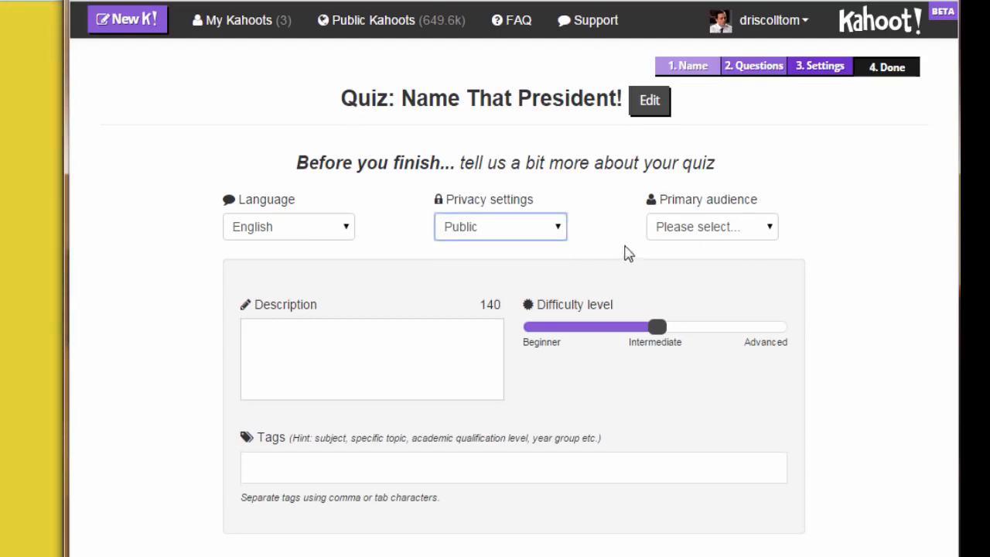
left_click(756, 227)
left_click(726, 282)
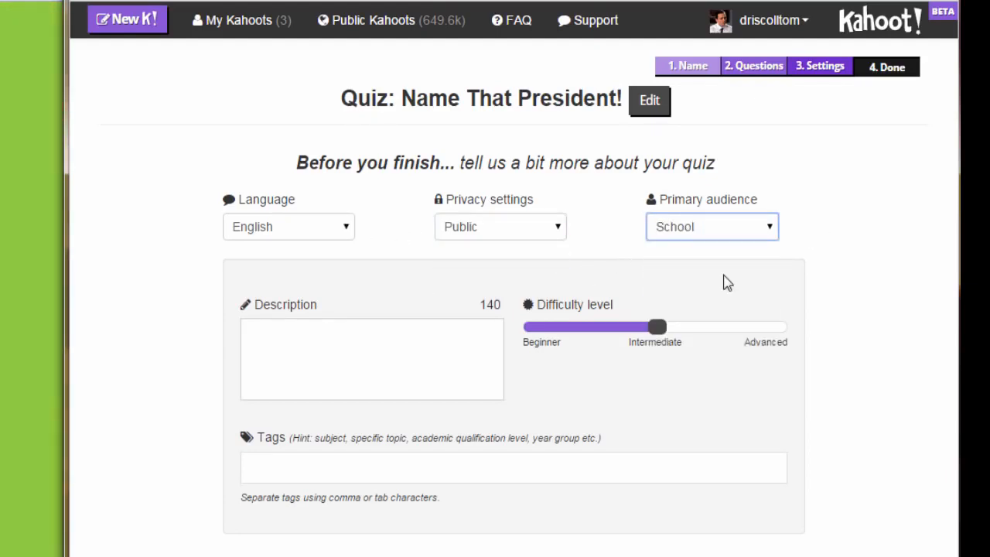
left_click(459, 350)
type("Name That President!")
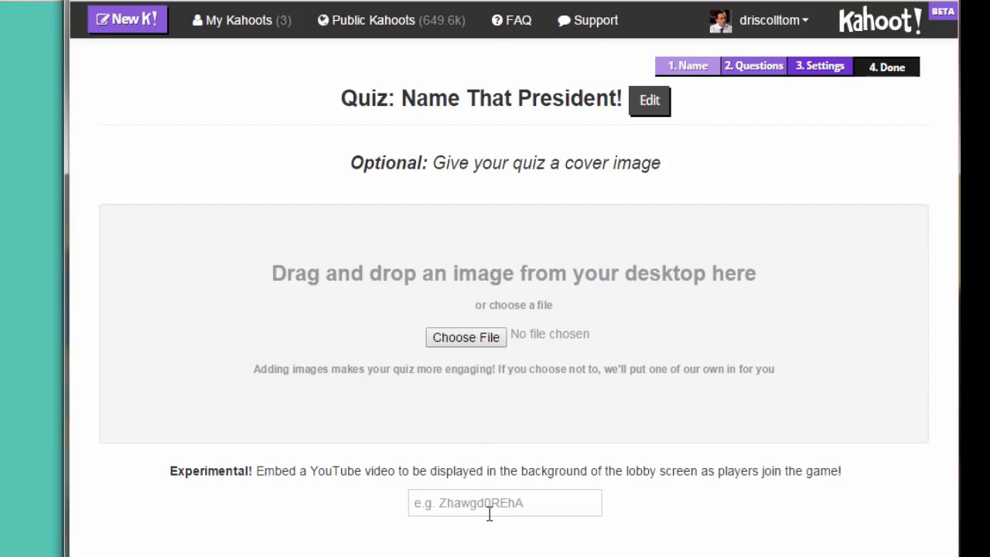
Upload presidential-seal as the cover image and finish the quiz.
left_click(471, 344)
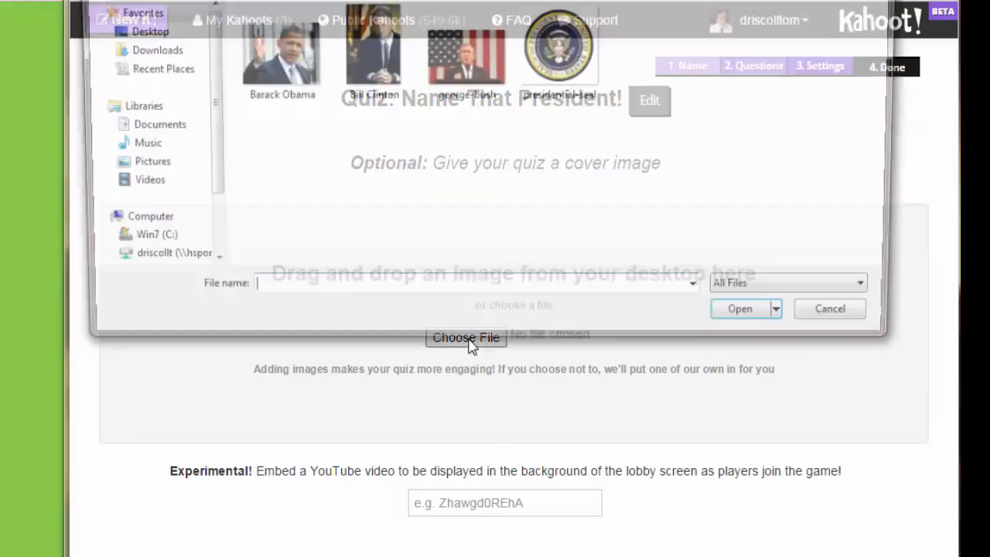
left_click(588, 54)
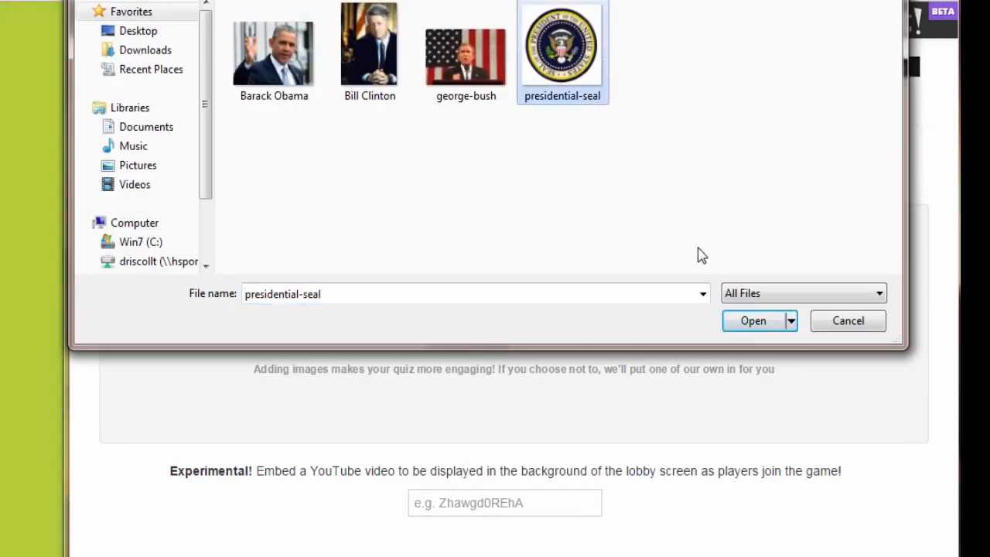
left_click(767, 325)
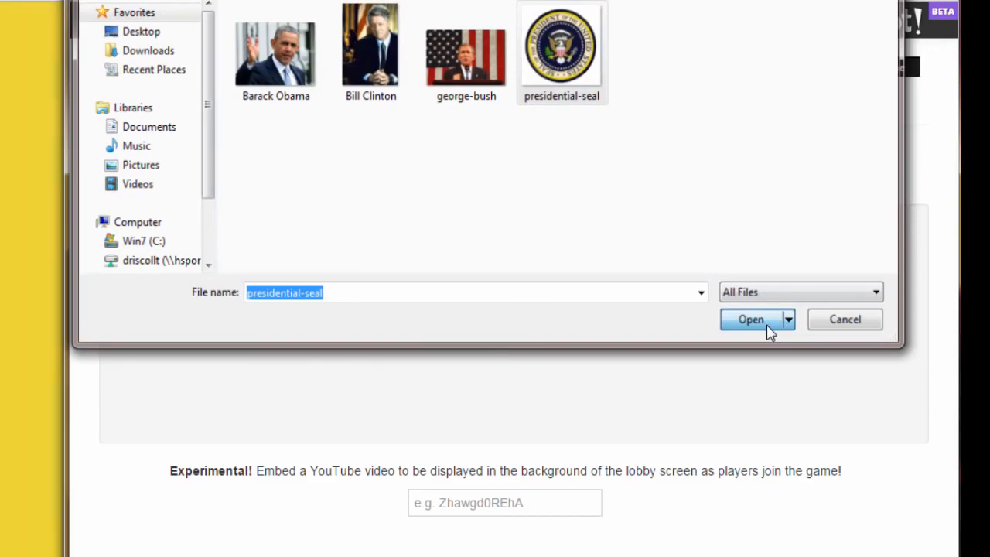
scroll(896, 236, "down", 1)
scroll(896, 236, "down", 5)
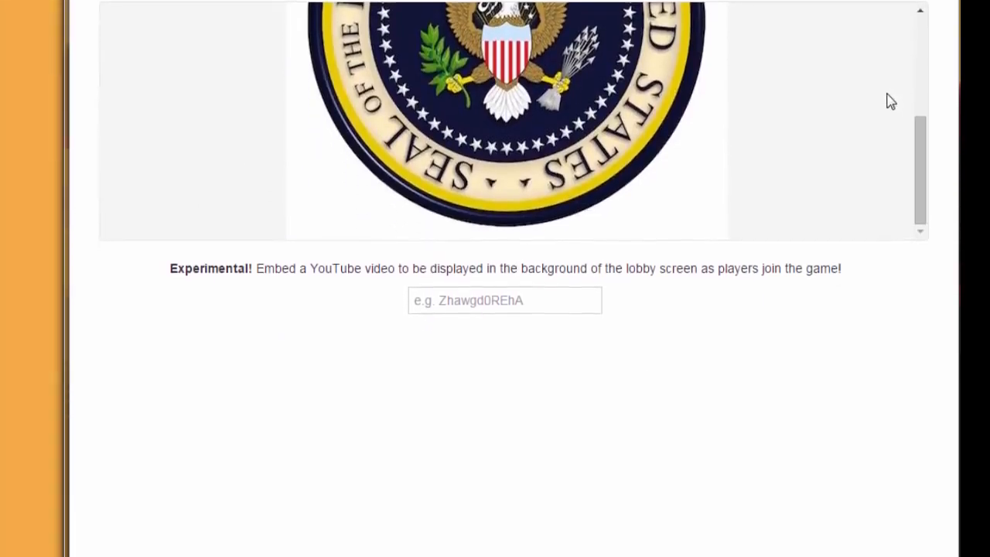
left_click(884, 530)
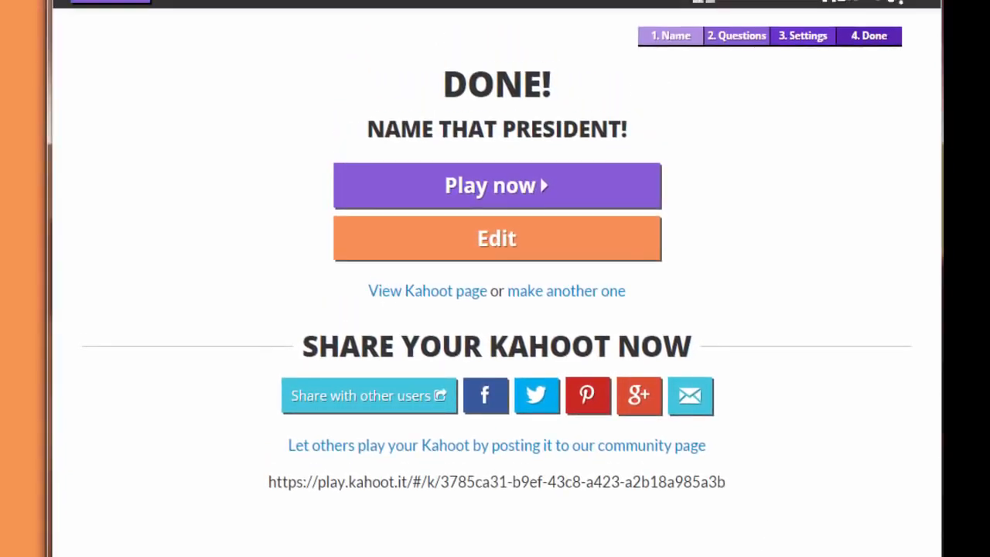
Turn on randomised question and answer order, then launch the game lobby.
left_click(490, 200)
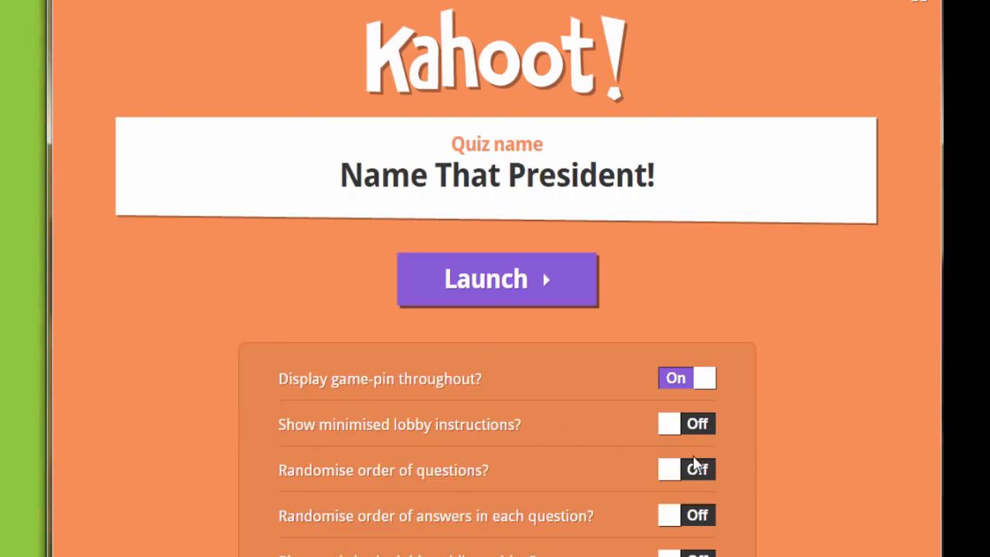
left_click(698, 475)
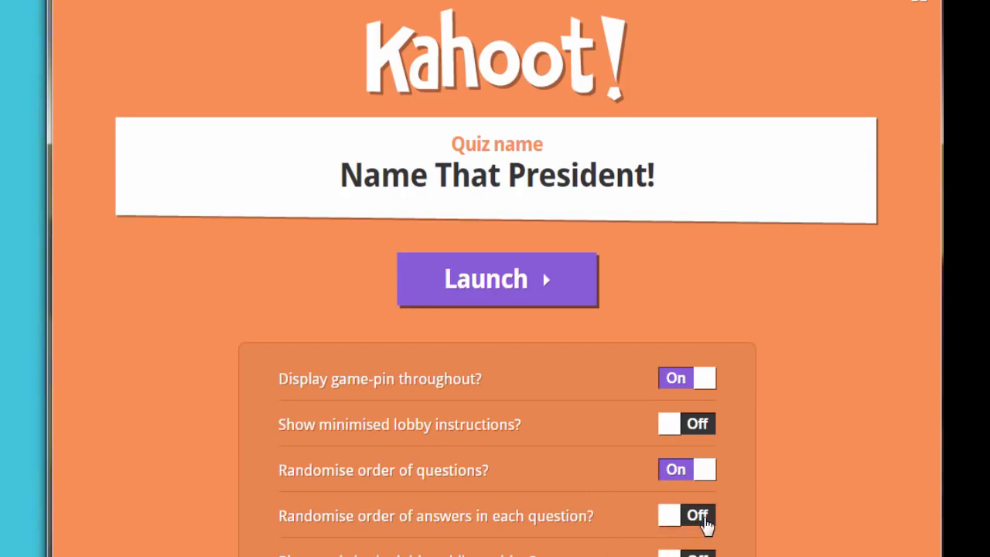
left_click(689, 517)
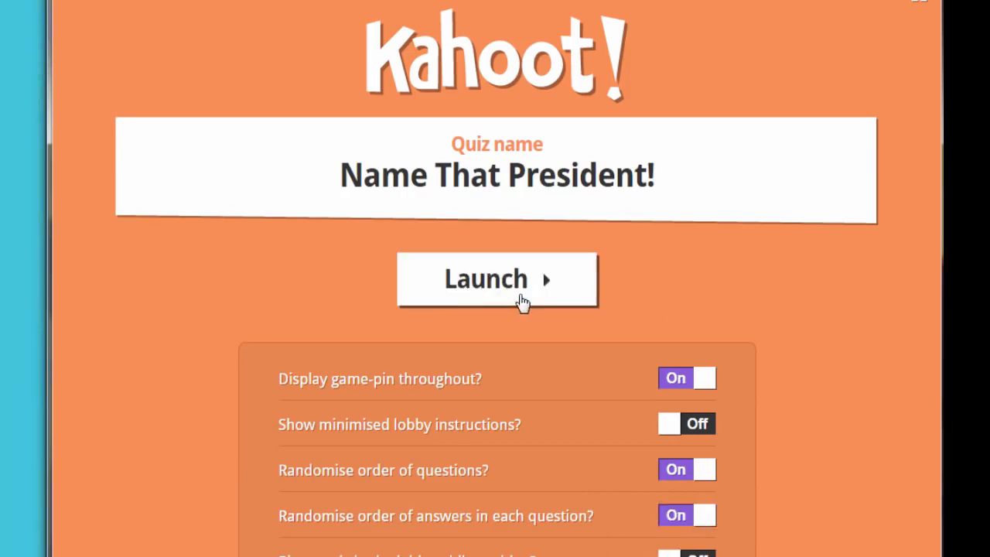
left_click(522, 293)
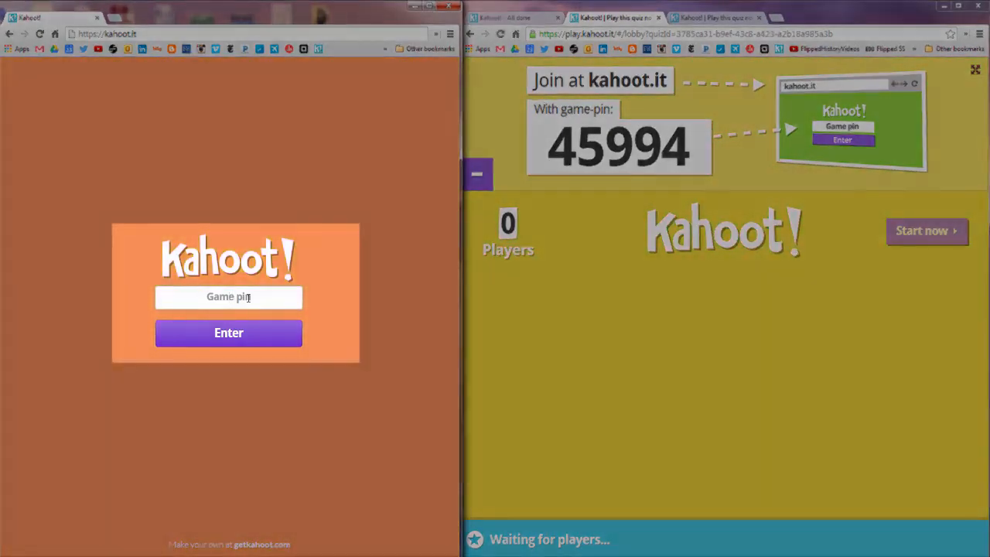
Join with game pin 45994 as 'Desktop', then start the quiz for three players.
type("45")
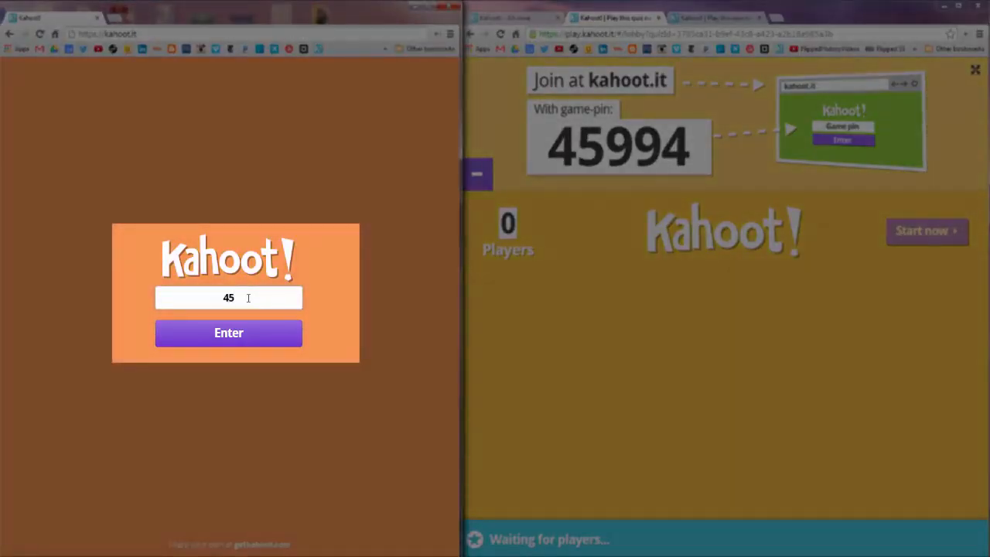
type("994")
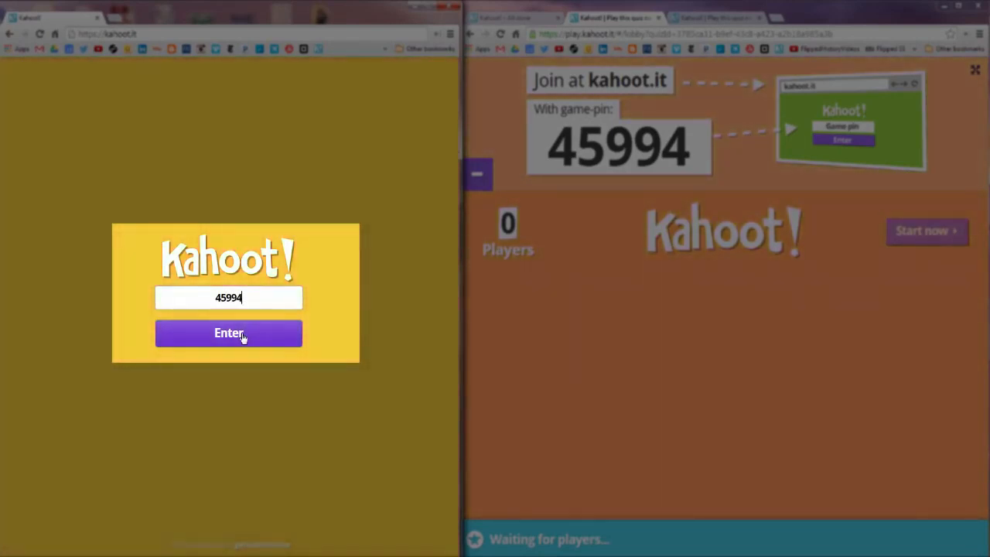
left_click(242, 337)
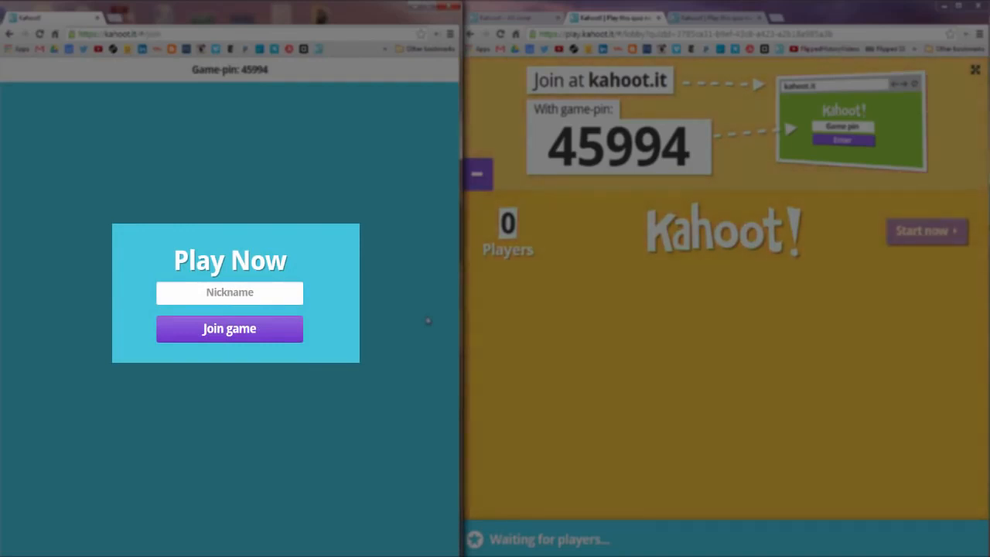
type("Desktop")
left_click(260, 338)
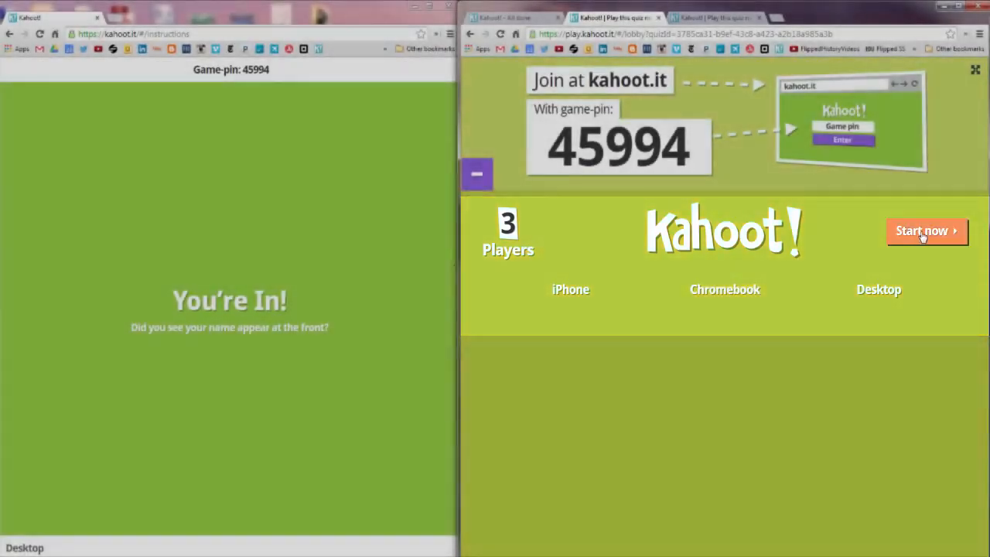
left_click(927, 230)
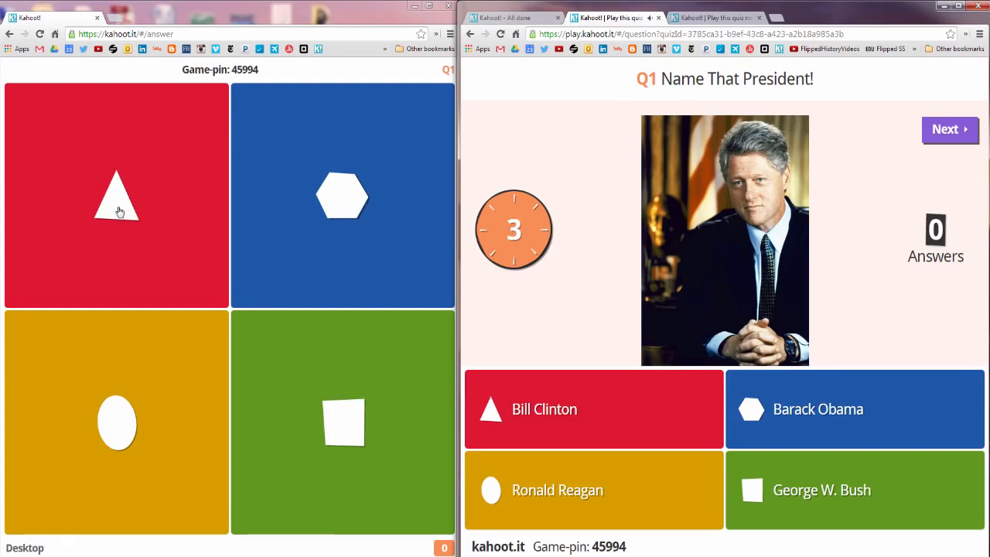
Answer Bill Clinton on question 1 and Barack Obama on question 3, then show the scoreboard.
left_click(119, 212)
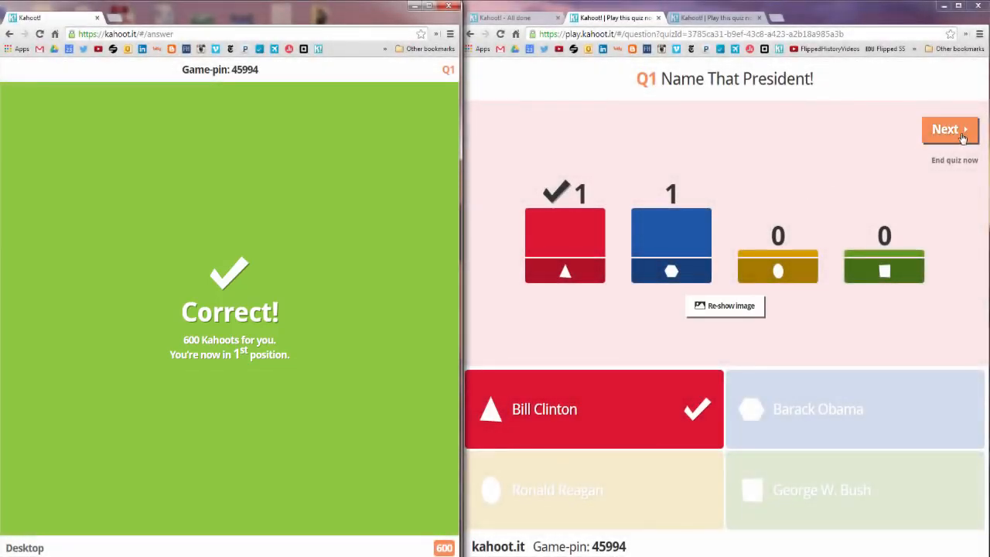
left_click(962, 137)
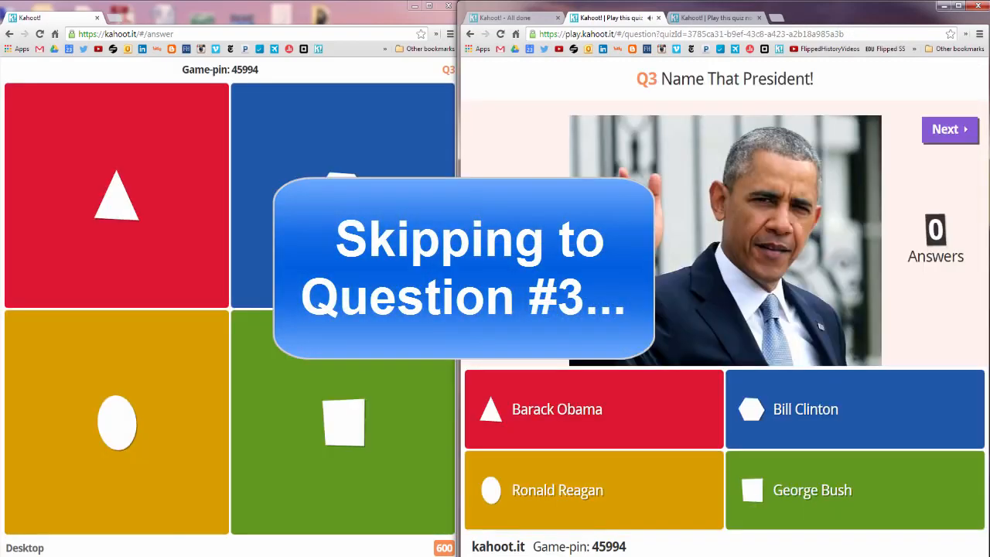
left_click(124, 266)
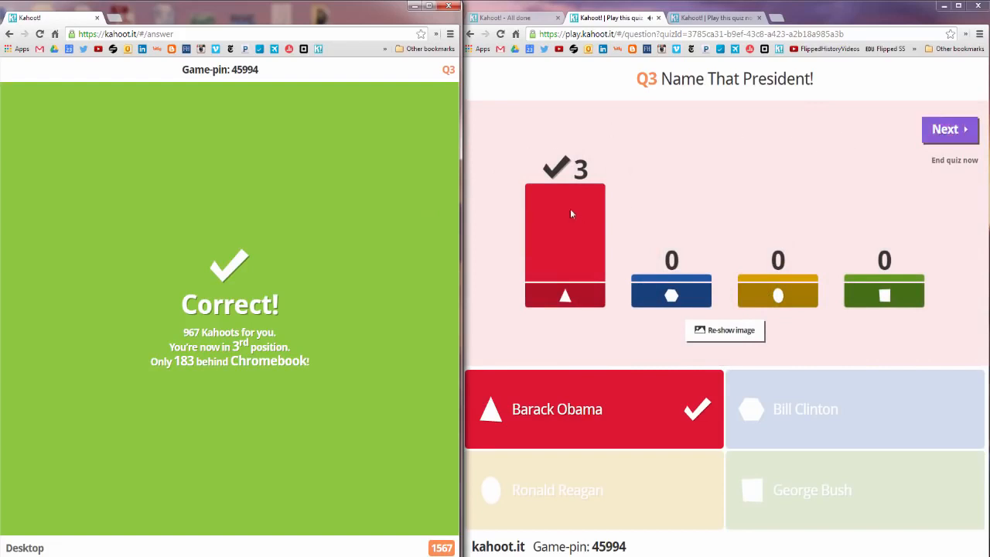
left_click(949, 131)
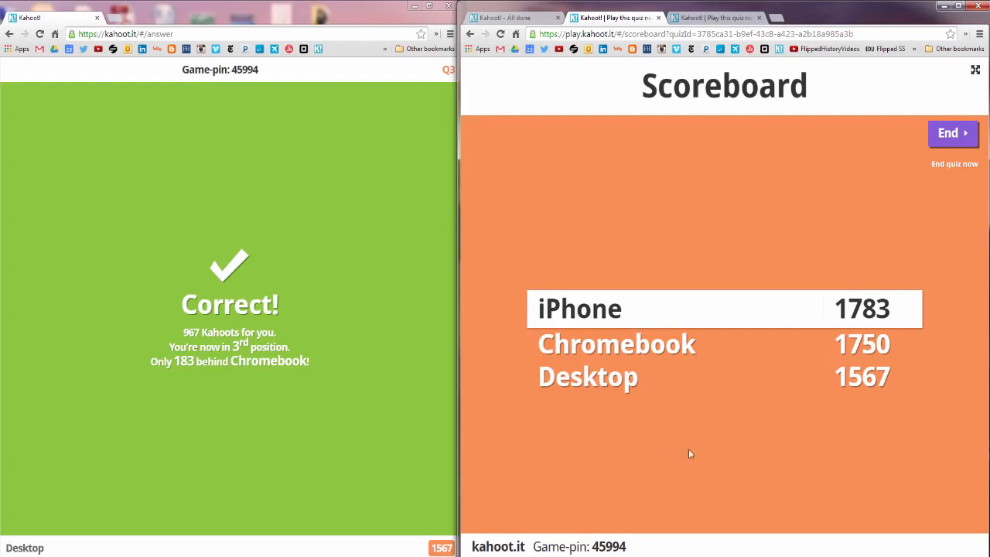
End the game, rate it 4 stars, thumbs up, thumbs down and happy, then show final results.
left_click(943, 139)
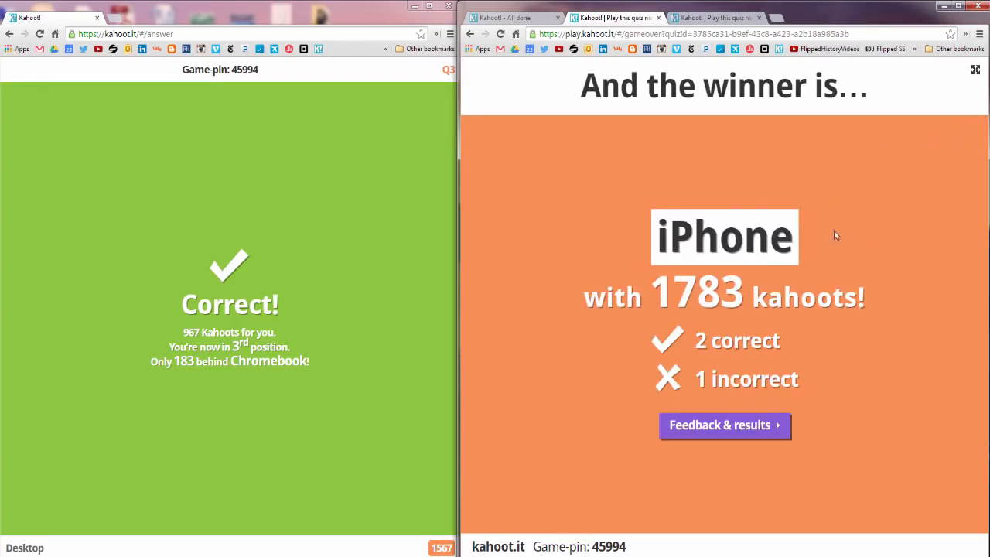
left_click(732, 424)
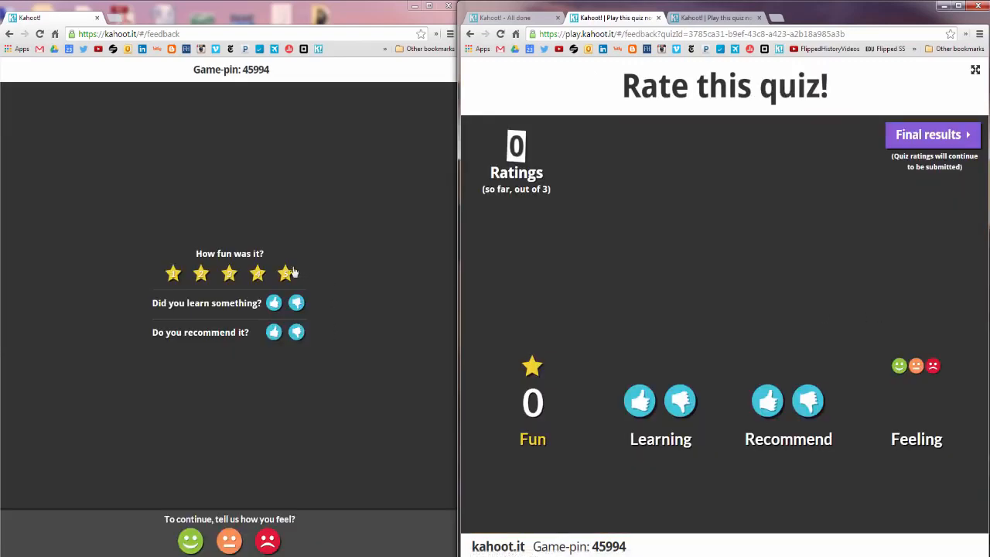
left_click(257, 273)
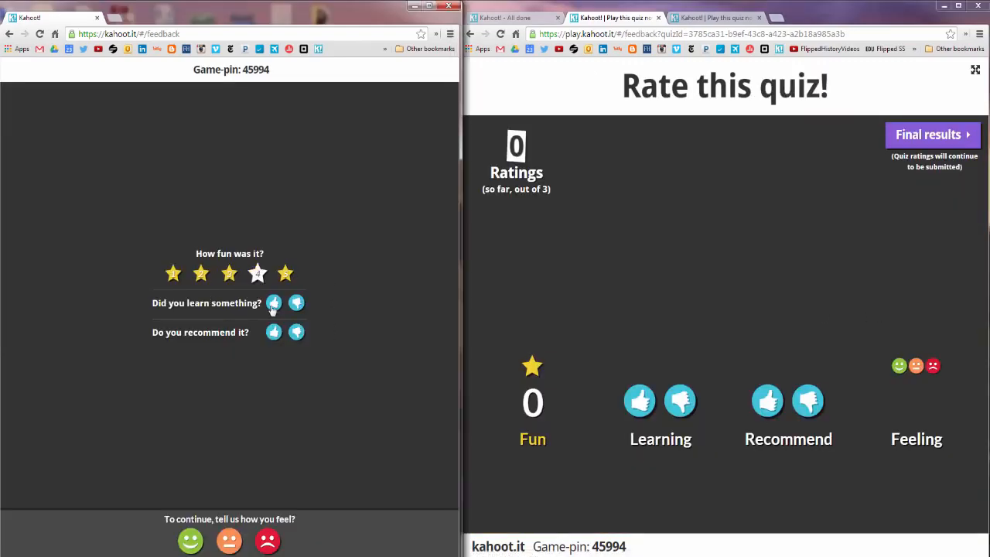
left_click(274, 303)
left_click(297, 333)
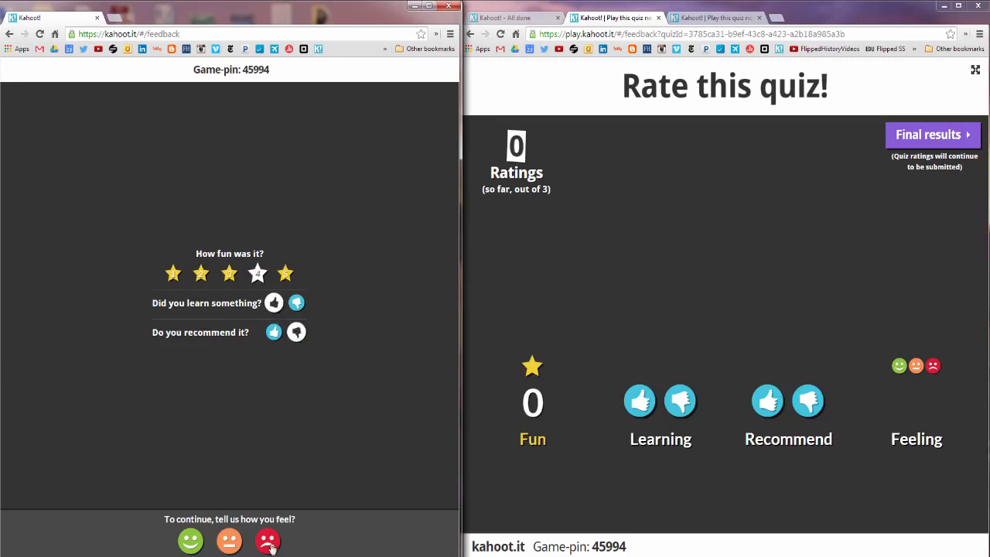
left_click(191, 542)
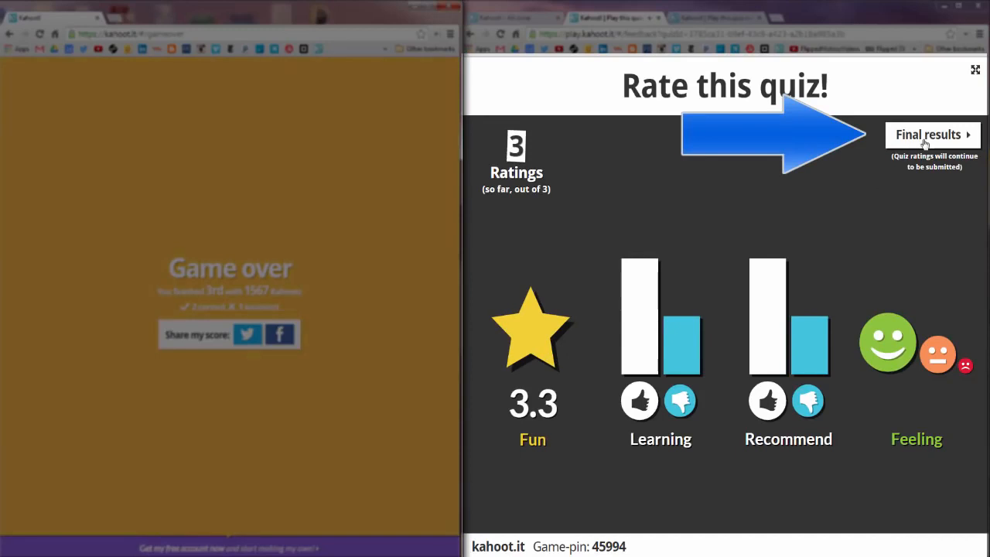
left_click(926, 143)
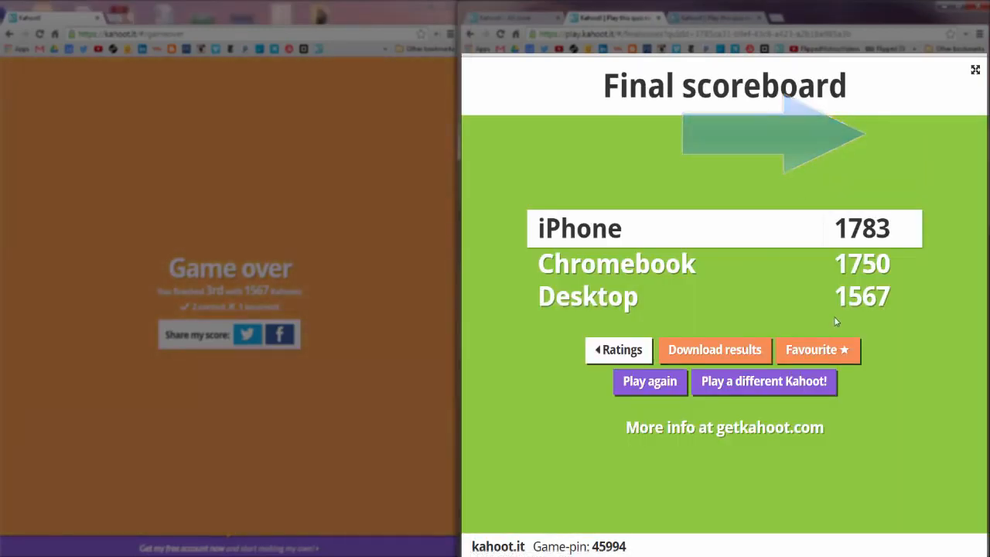